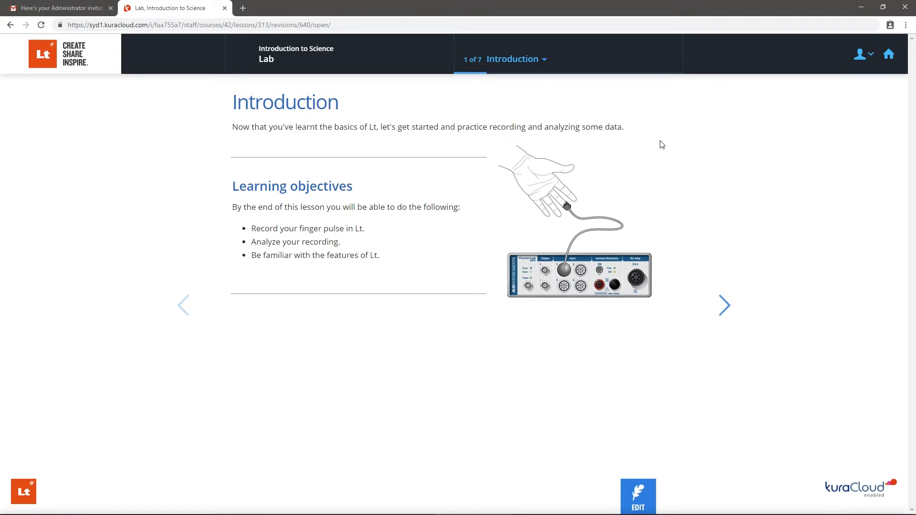
# Step: Open the Your PowerLab page, view the pop-up for the "PowerLab" term, and review the questions down the page
pyautogui.click(533, 59)
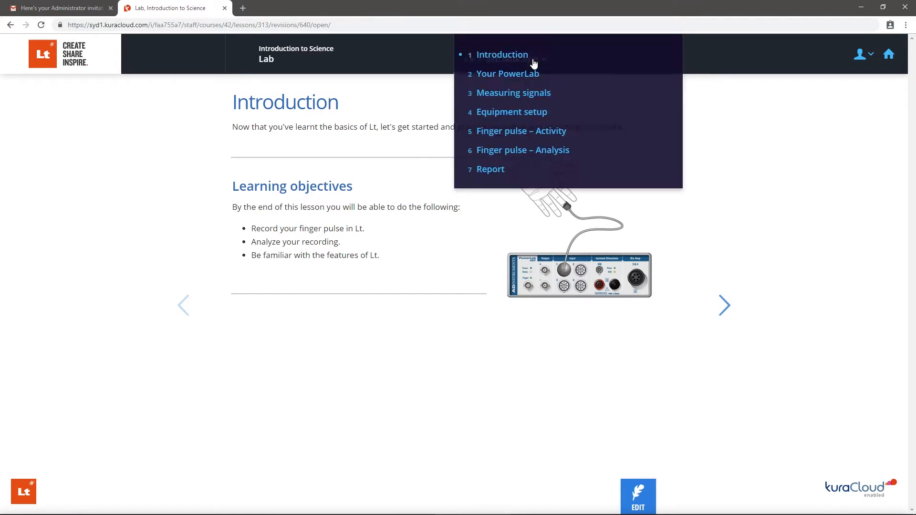
pyautogui.click(554, 75)
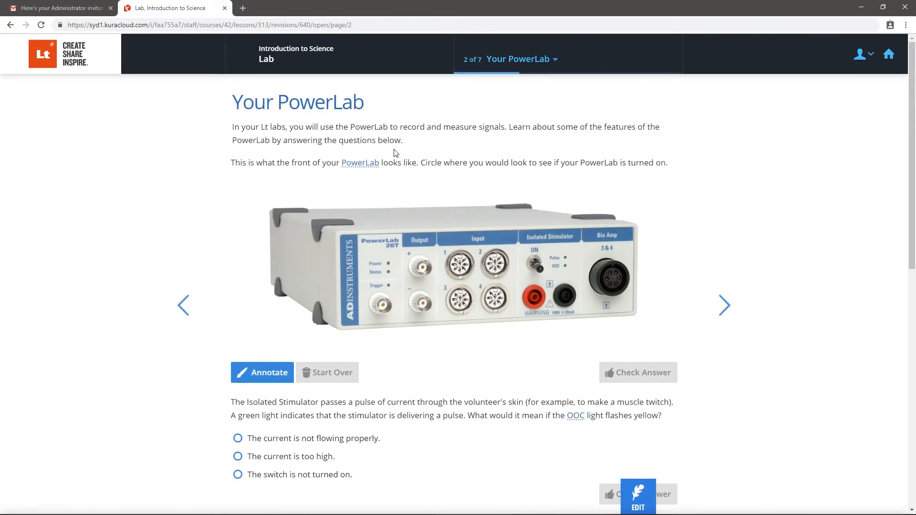
pyautogui.click(365, 164)
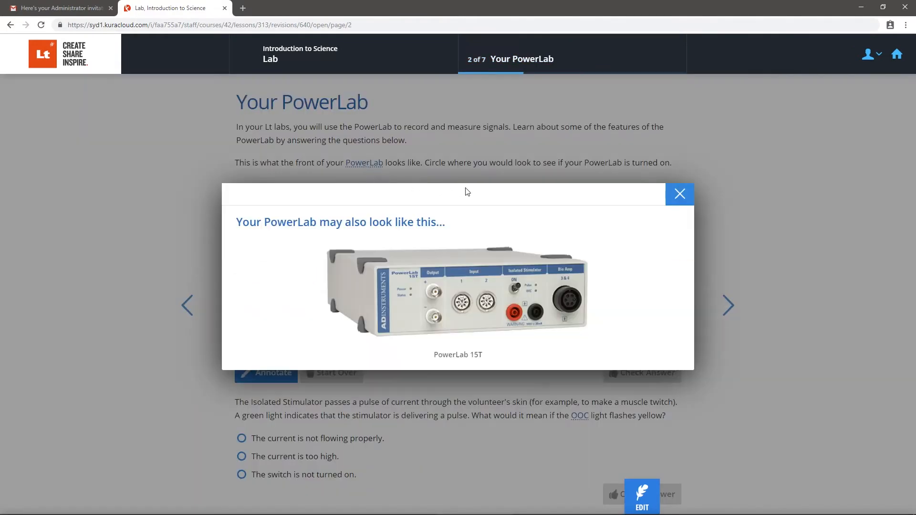
pyautogui.click(677, 199)
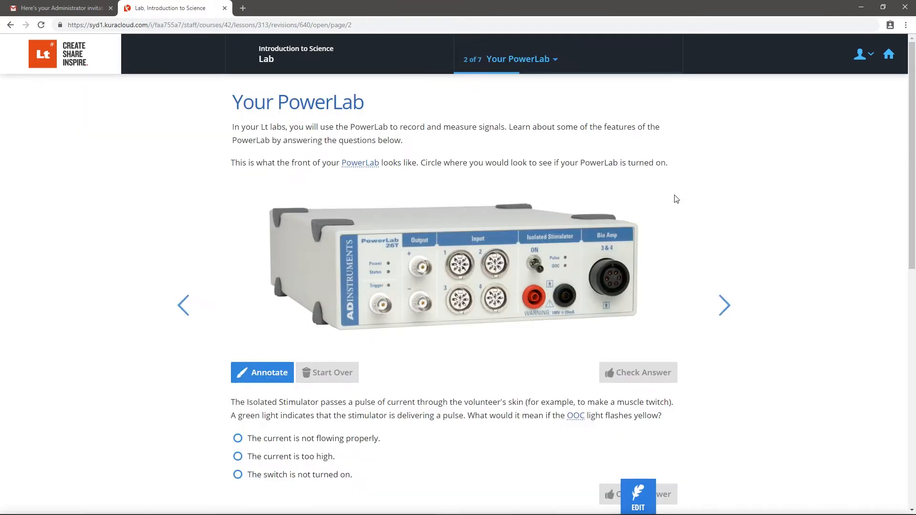
pyautogui.scroll(-8, 677, 197)
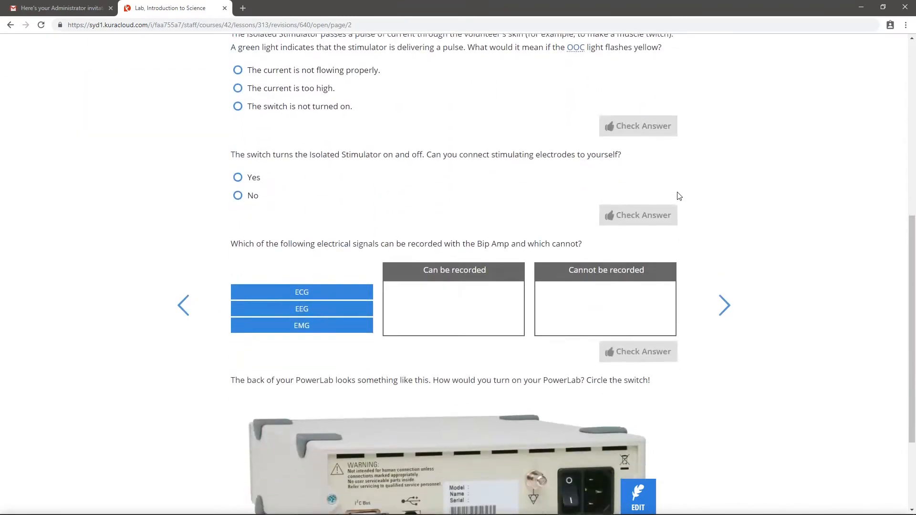
pyautogui.scroll(-3, 679, 196)
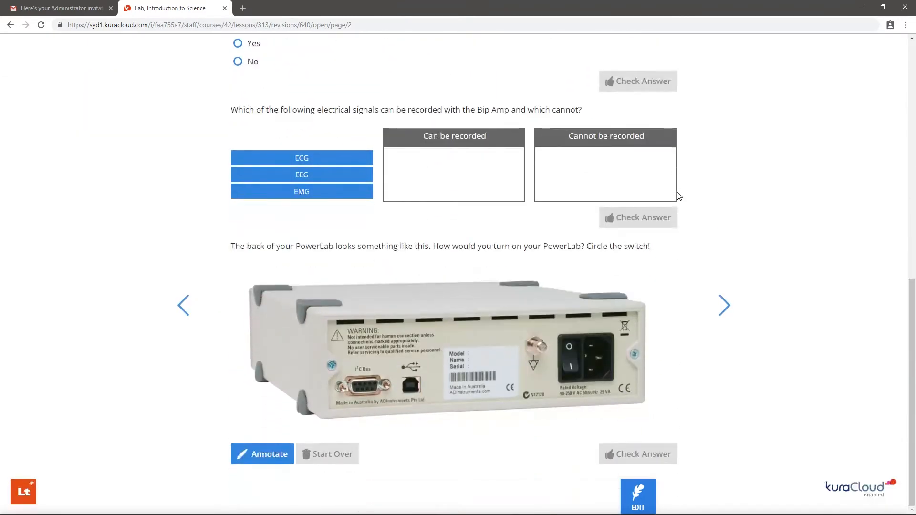
# Step: Go to the Measuring signals page and open the lesson for editing
pyautogui.click(722, 304)
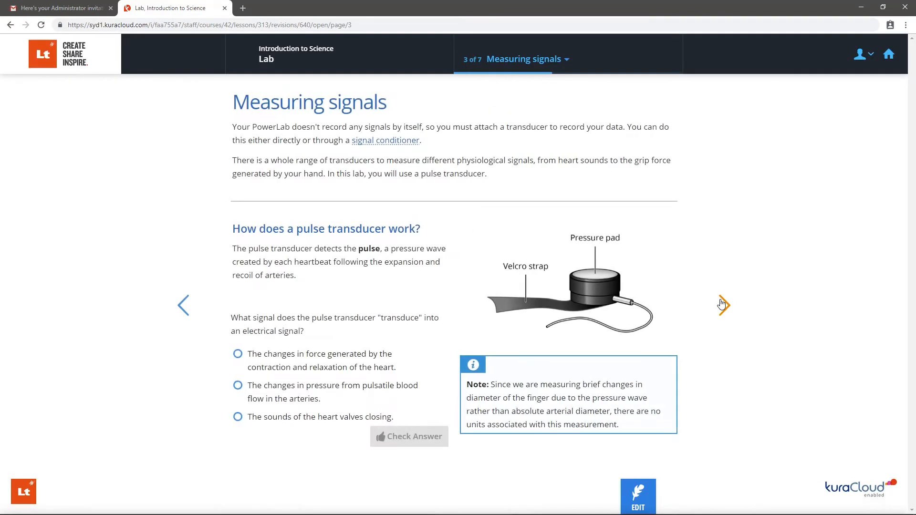
pyautogui.click(648, 484)
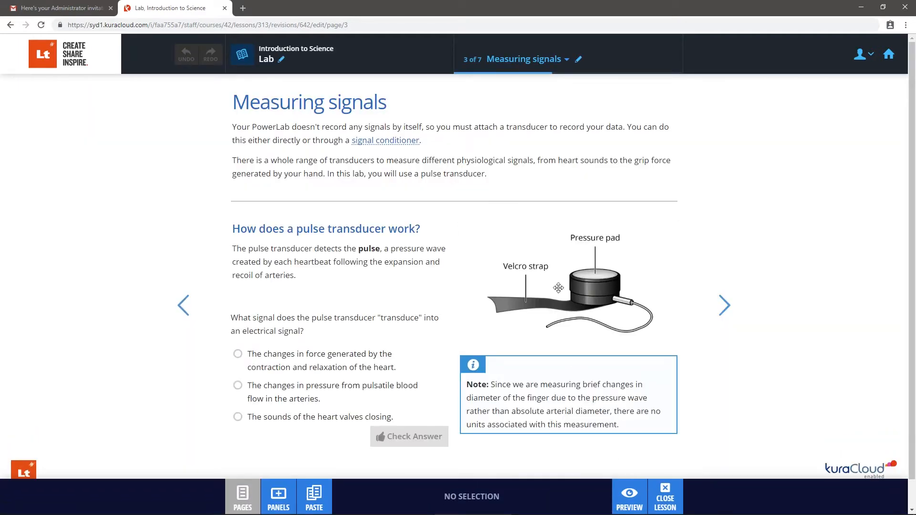
pyautogui.click(557, 166)
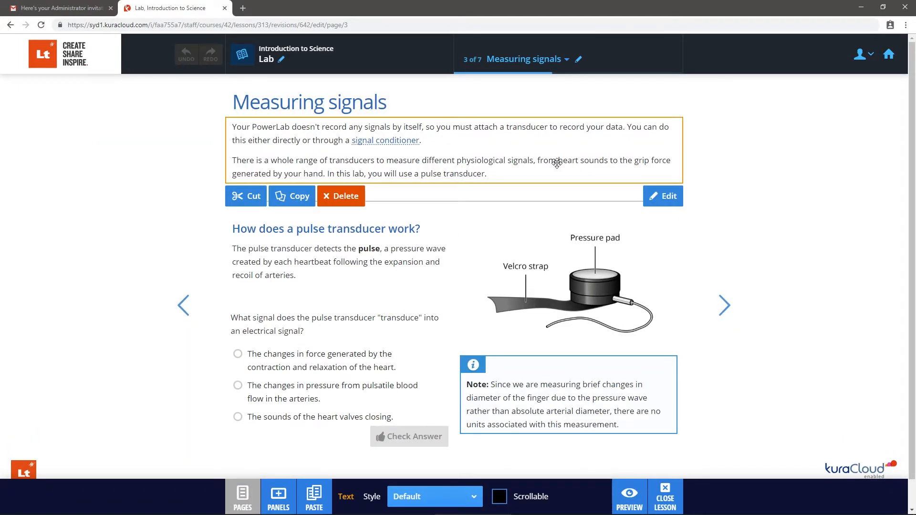
pyautogui.click(552, 248)
# Step: Remove the bold from "pulse" in the "How does a pulse transducer work?" text and undo that formatting change
pyautogui.click(402, 249)
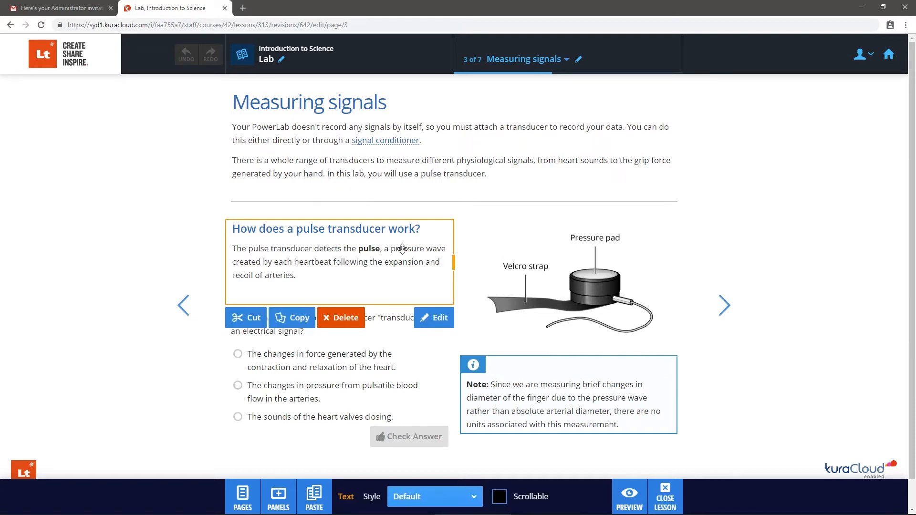
pyautogui.click(427, 316)
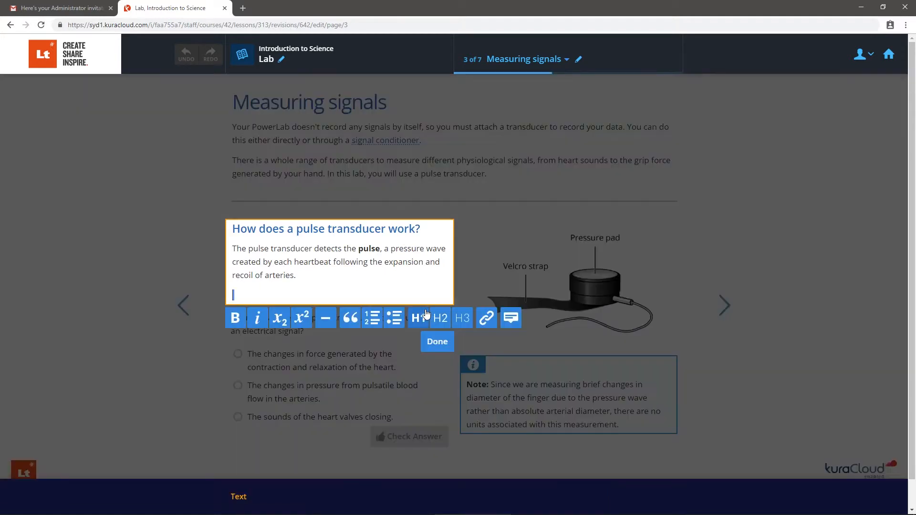
pyautogui.doubleClick(380, 248)
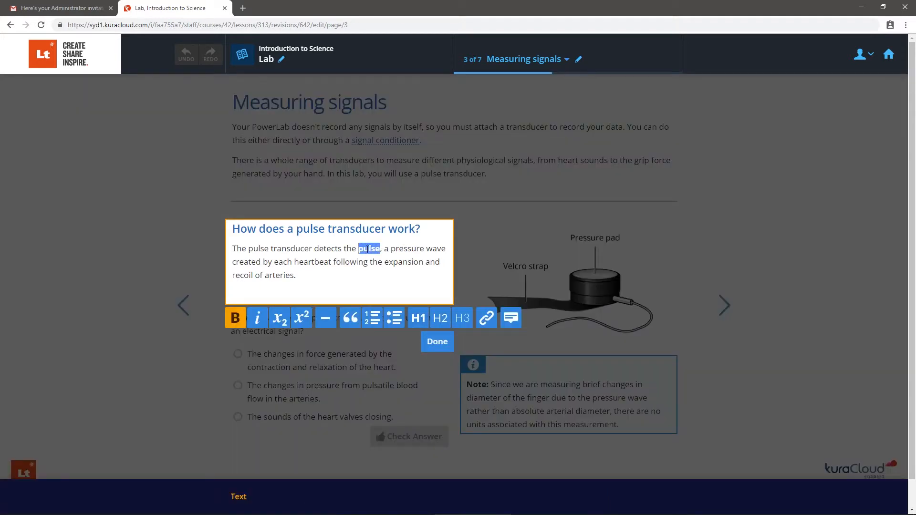
pyautogui.click(242, 319)
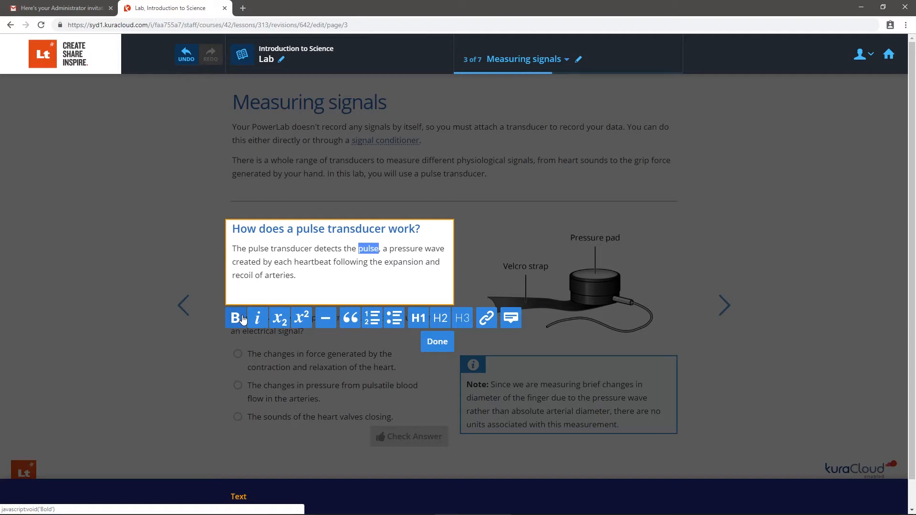
pyautogui.click(191, 52)
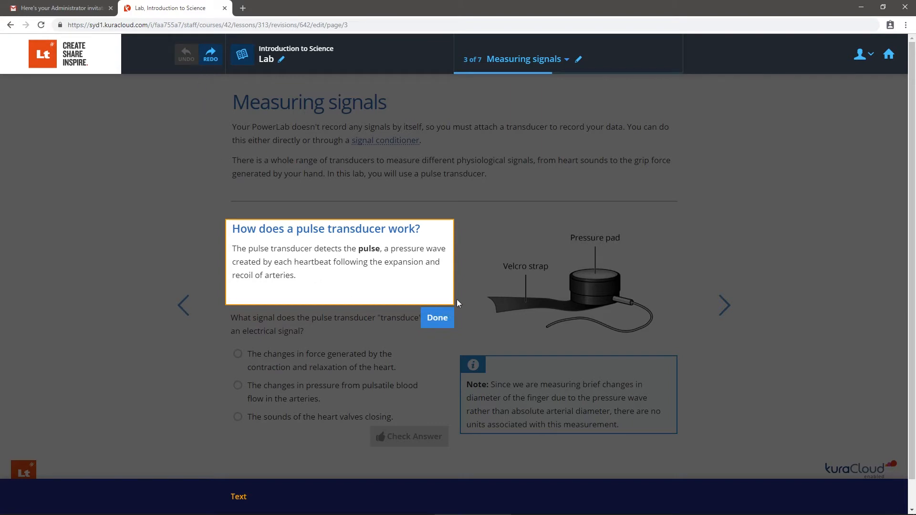
pyautogui.click(474, 269)
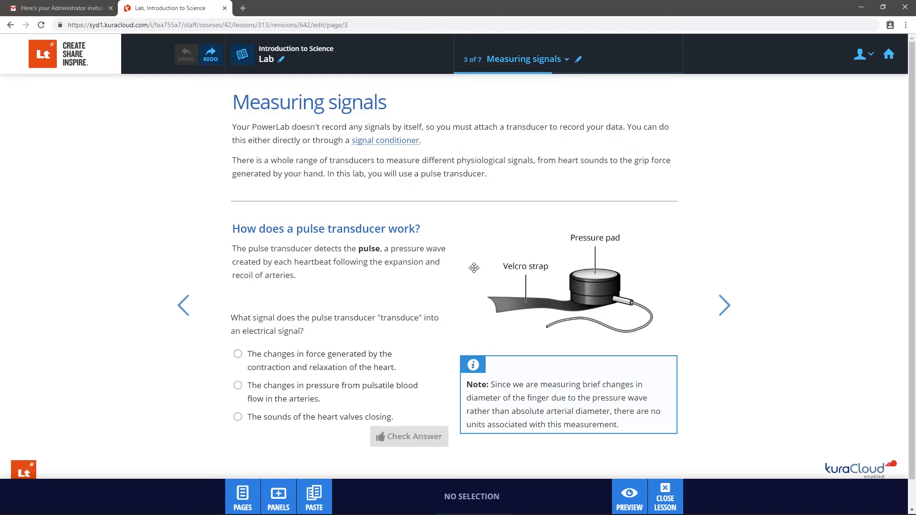
# Step: Move the "How does a pulse transducer work?" text to a full-width row above the question and image, and the note to one below
pyautogui.click(416, 256)
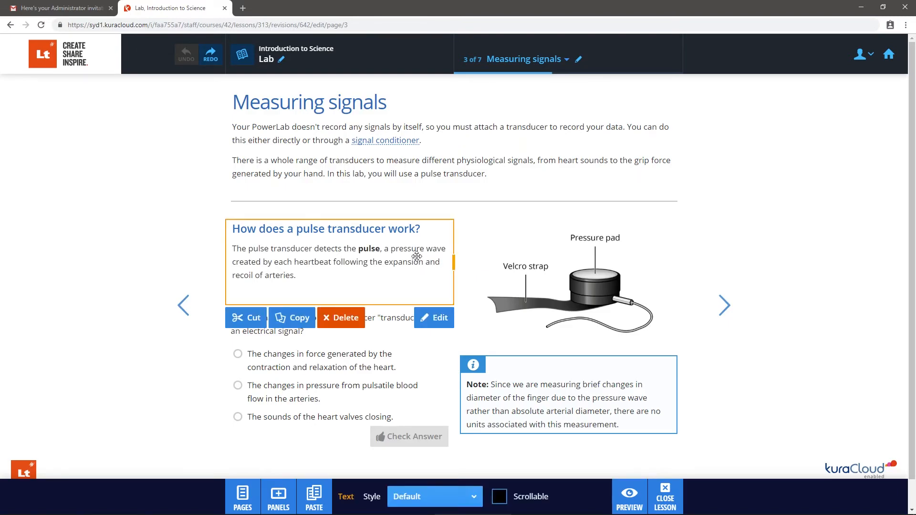
pyautogui.moveTo(417, 256); pyautogui.dragTo(436, 221)
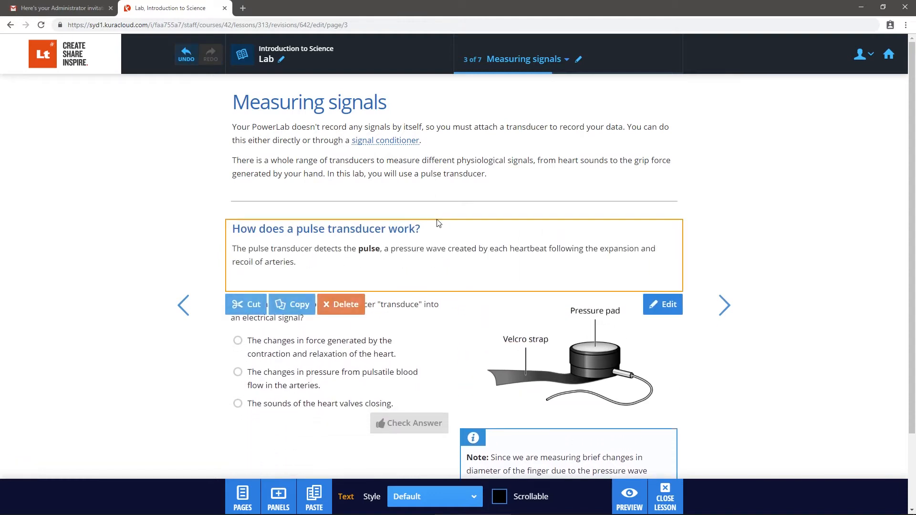
pyautogui.scroll(-2, 435, 222)
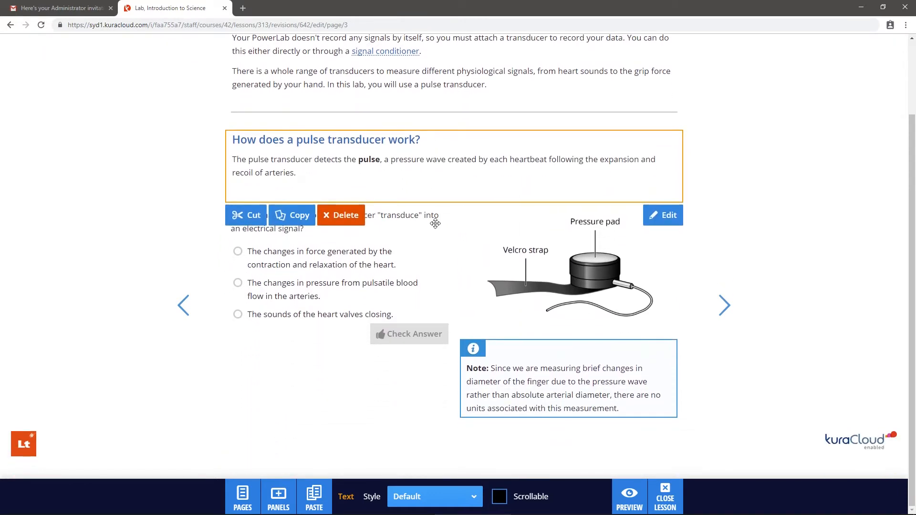
pyautogui.click(514, 354)
pyautogui.moveTo(514, 354); pyautogui.dragTo(415, 428)
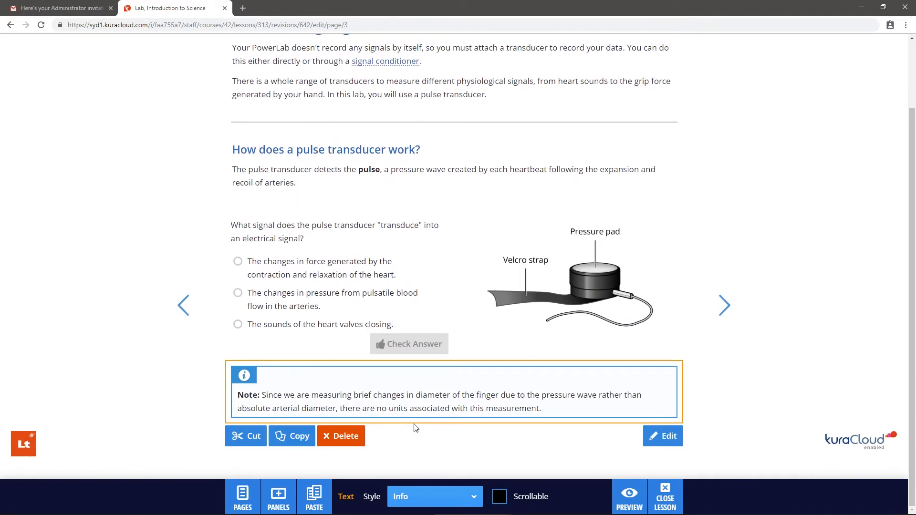
# Step: Enlarge the pulse transducer image panel by widening it toward the question and increasing its height
pyautogui.click(537, 307)
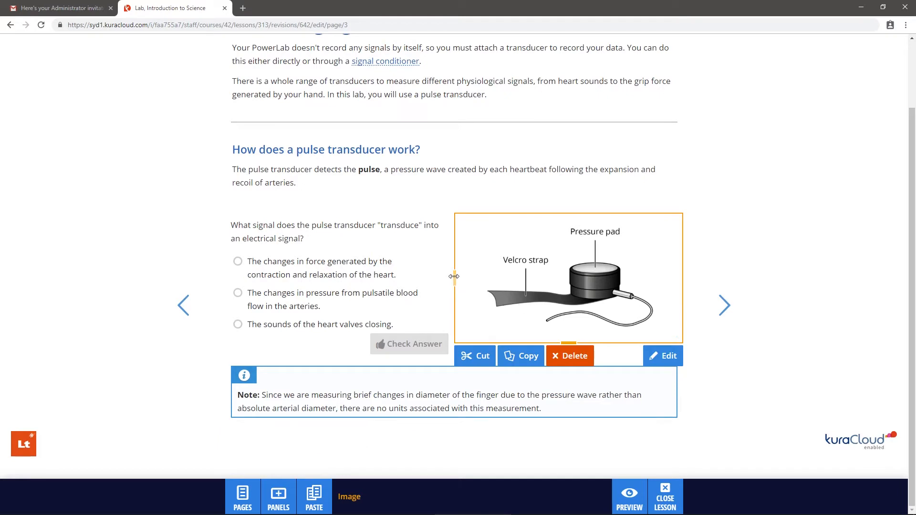
pyautogui.moveTo(454, 276); pyautogui.dragTo(417, 278)
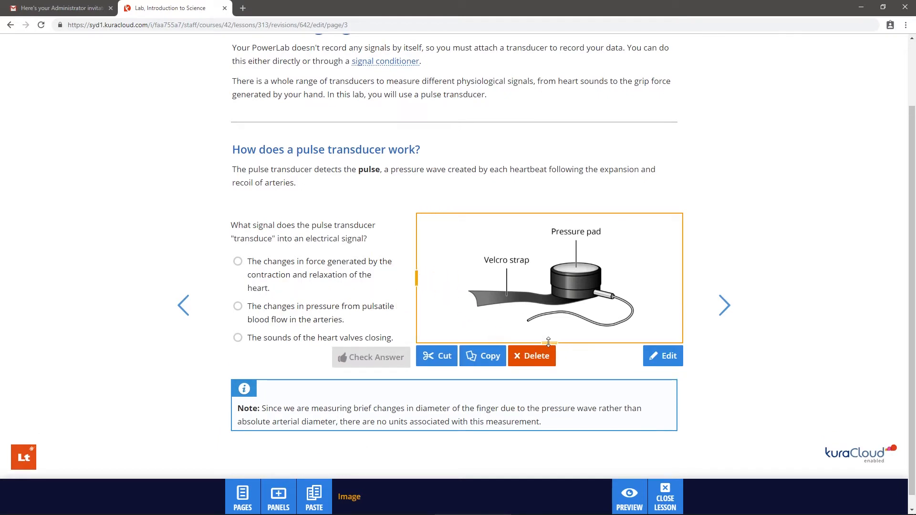
pyautogui.moveTo(547, 340); pyautogui.dragTo(541, 378)
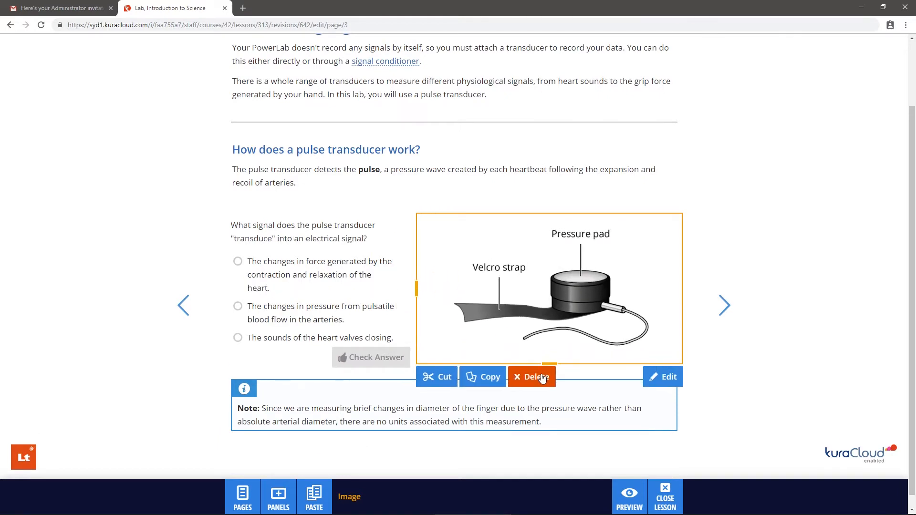
# Step: Browse the Questions, Multimedia and PowerLab panel types, and add a Whitespace panel beside the note
pyautogui.click(294, 487)
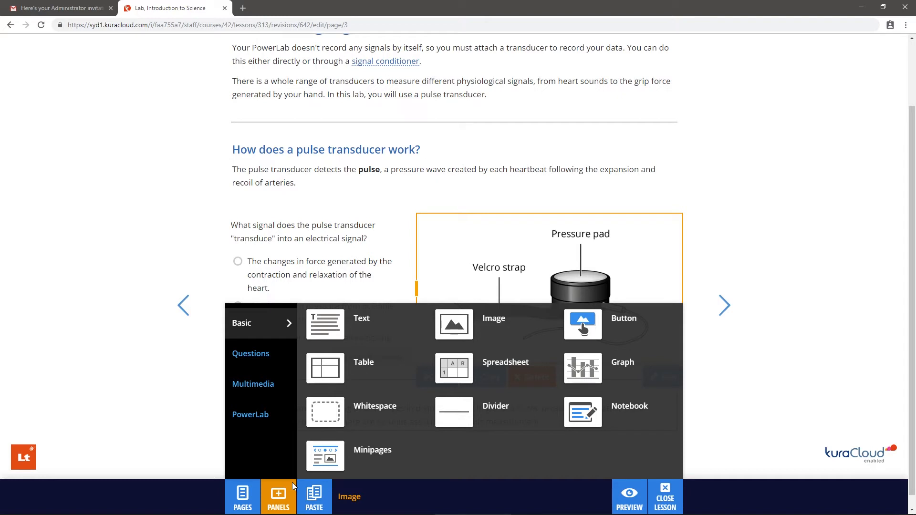
pyautogui.click(281, 355)
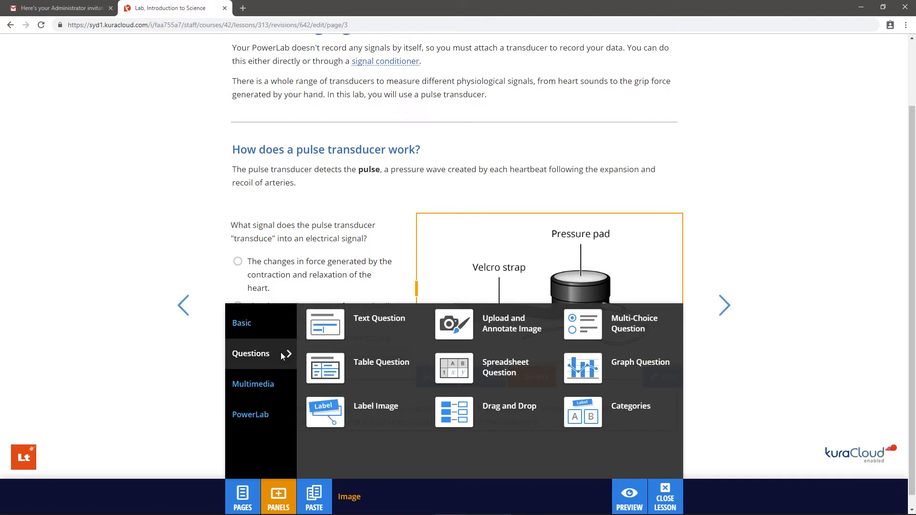
pyautogui.click(284, 388)
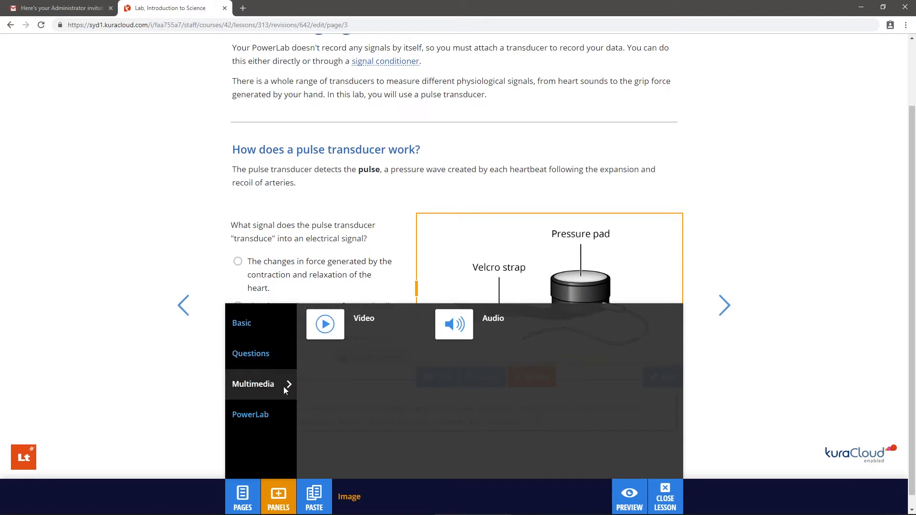
pyautogui.click(285, 415)
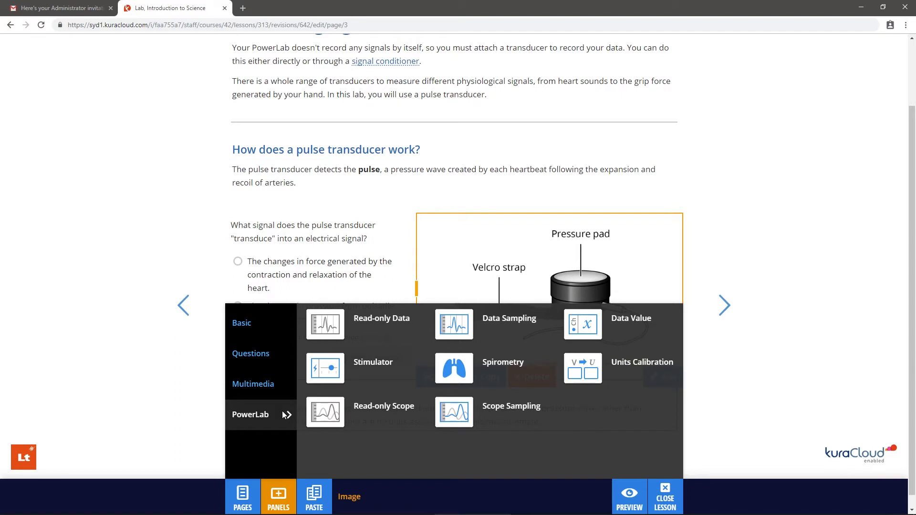
pyautogui.click(278, 325)
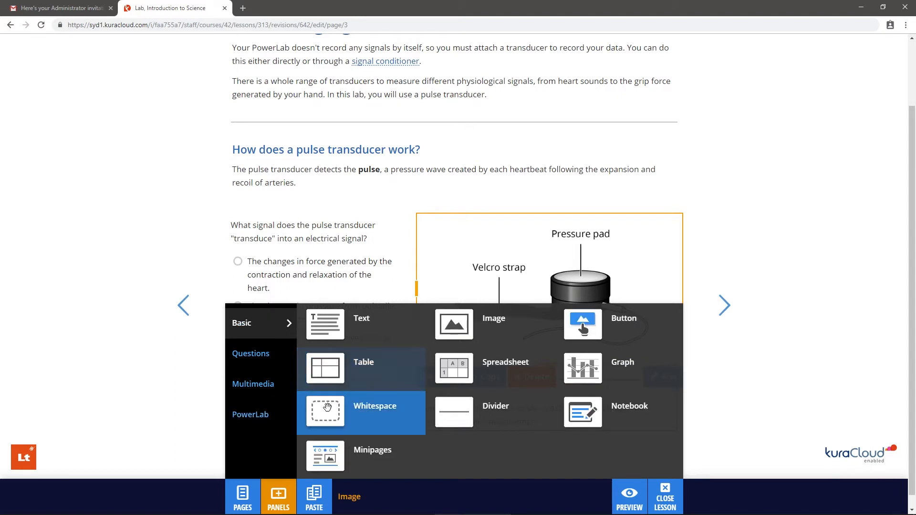
pyautogui.moveTo(334, 411); pyautogui.dragTo(703, 405)
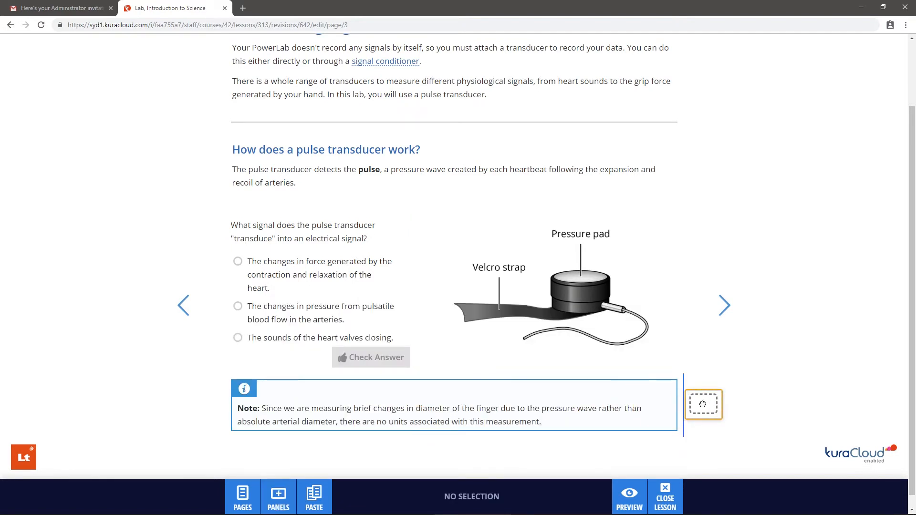
pyautogui.moveTo(703, 404); pyautogui.dragTo(704, 406)
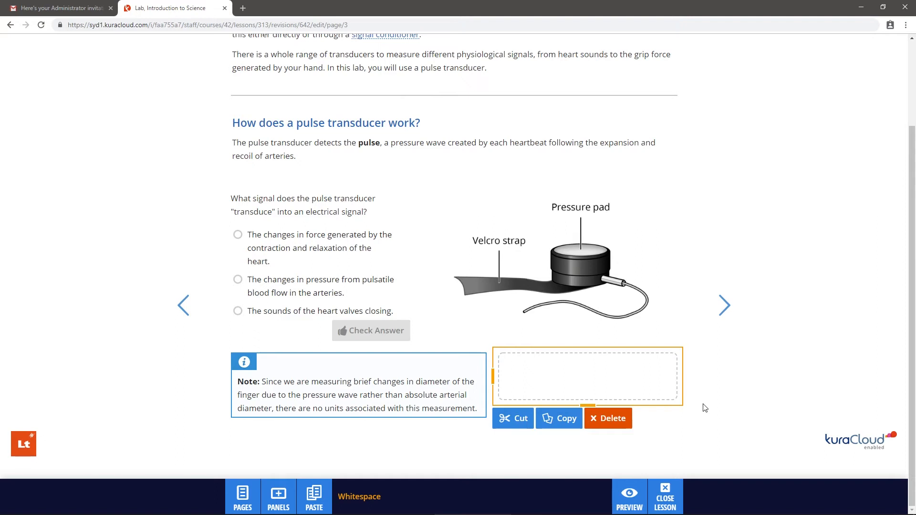
# Step: Preview the page, view the "signal conditioner" pop-up, and return to editing
pyautogui.click(642, 488)
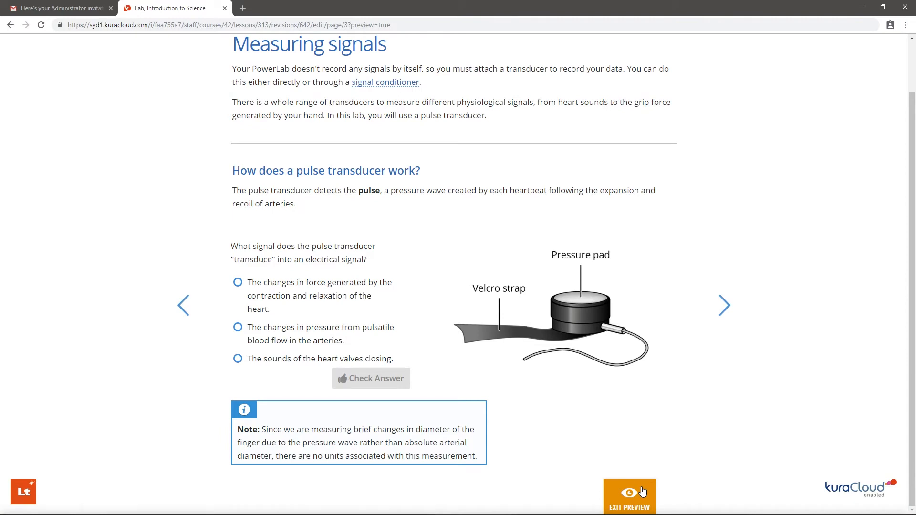
pyautogui.click(400, 85)
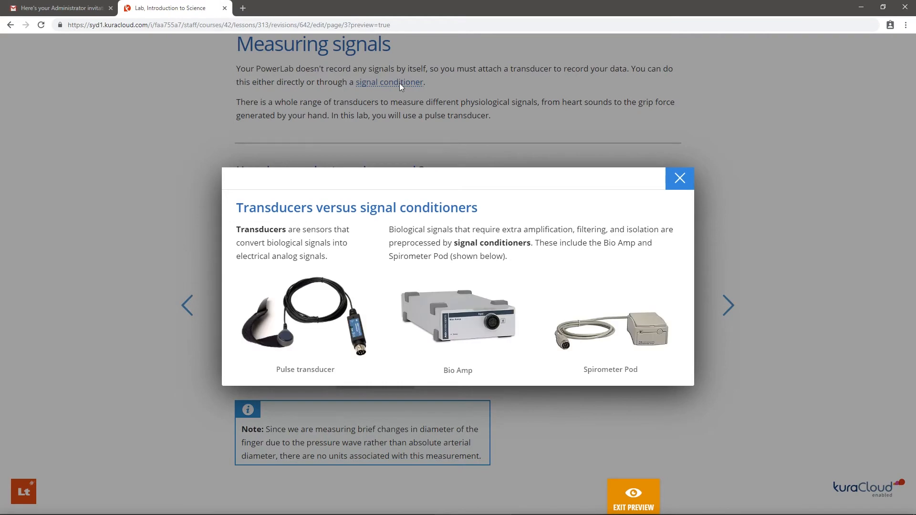
pyautogui.click(678, 179)
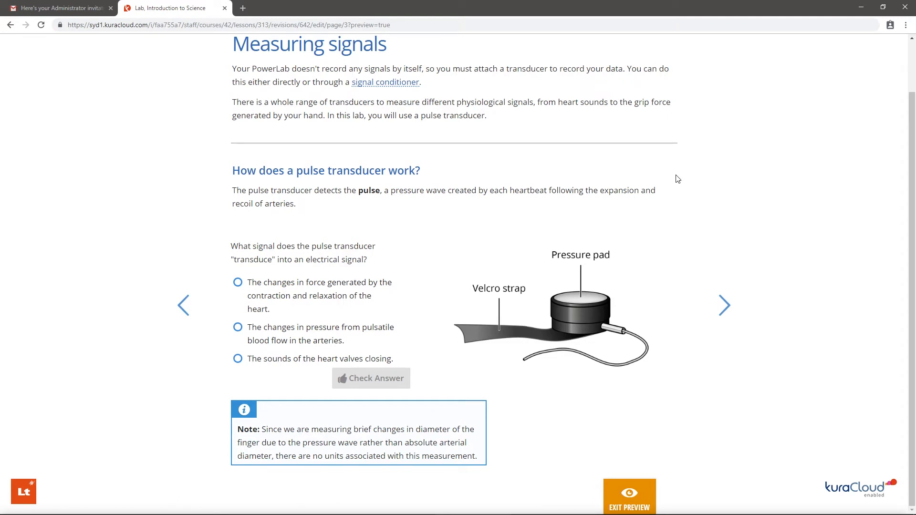
pyautogui.click(643, 492)
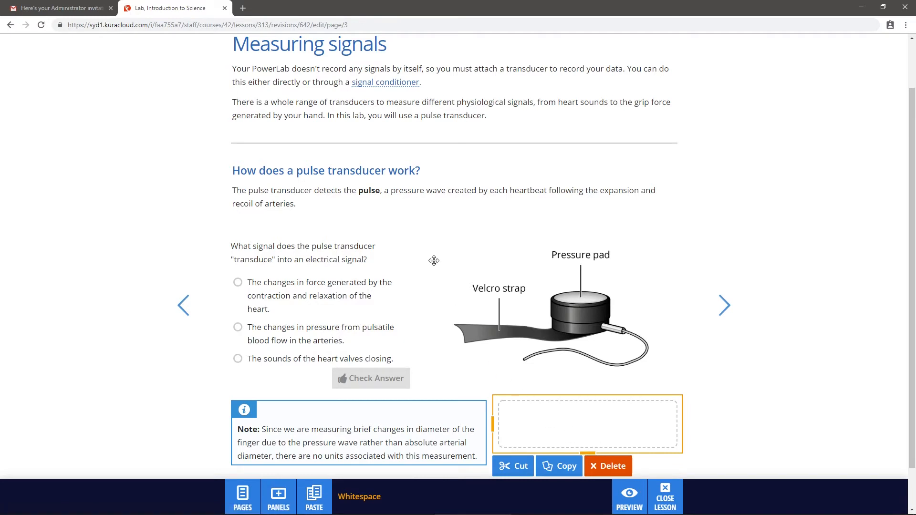
# Step: Open the popup linked to "signal conditioner" in the introductory text for editing
pyautogui.click(438, 111)
pyautogui.click(438, 112)
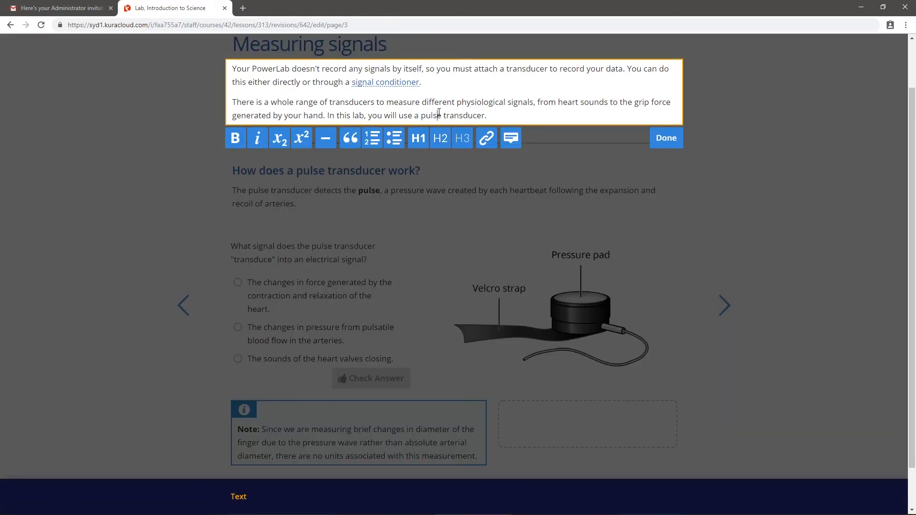
pyautogui.click(405, 86)
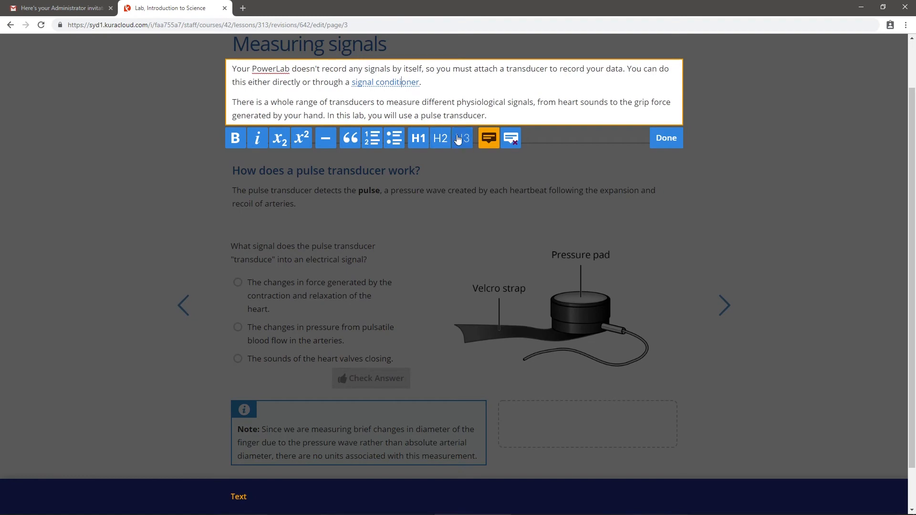
pyautogui.click(484, 141)
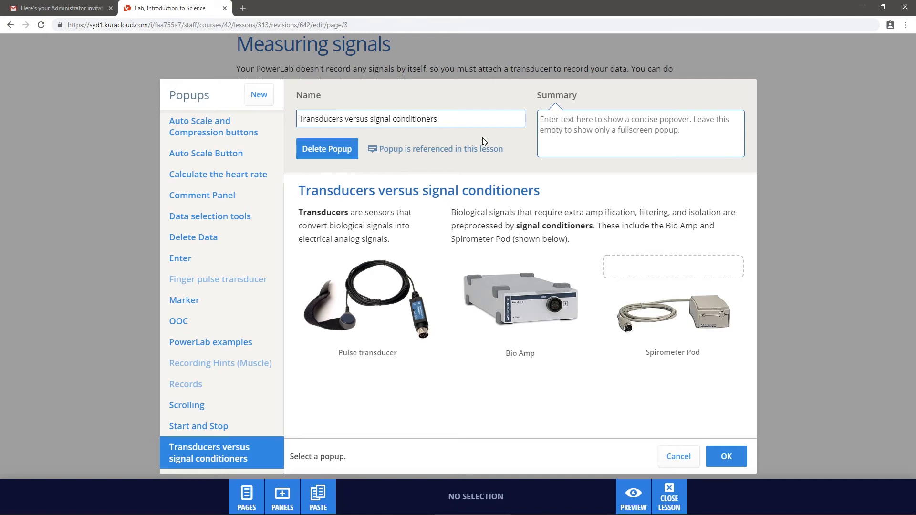
# Step: View the Scrolling popup, return to Transducers versus signal conditioners, and select the "Transducers" text panel inside it
pyautogui.scroll(-1, 224, 224)
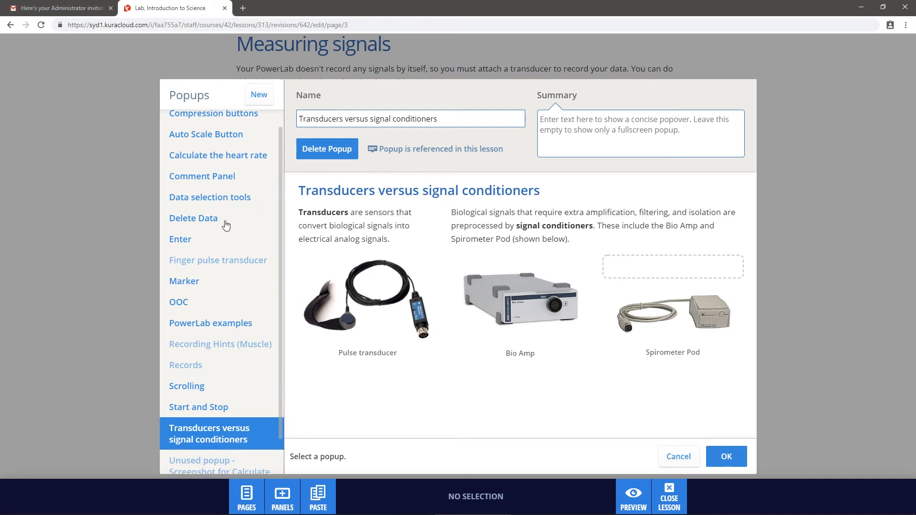
pyautogui.click(216, 363)
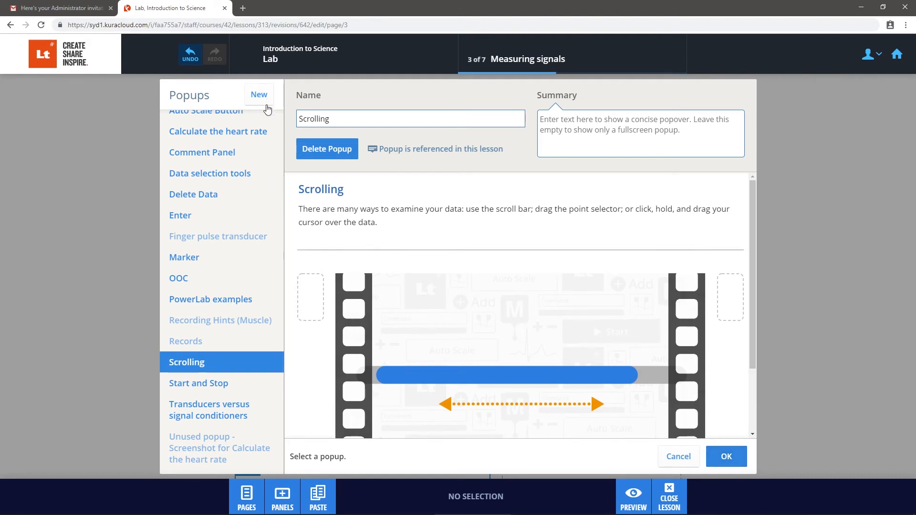
pyautogui.click(249, 408)
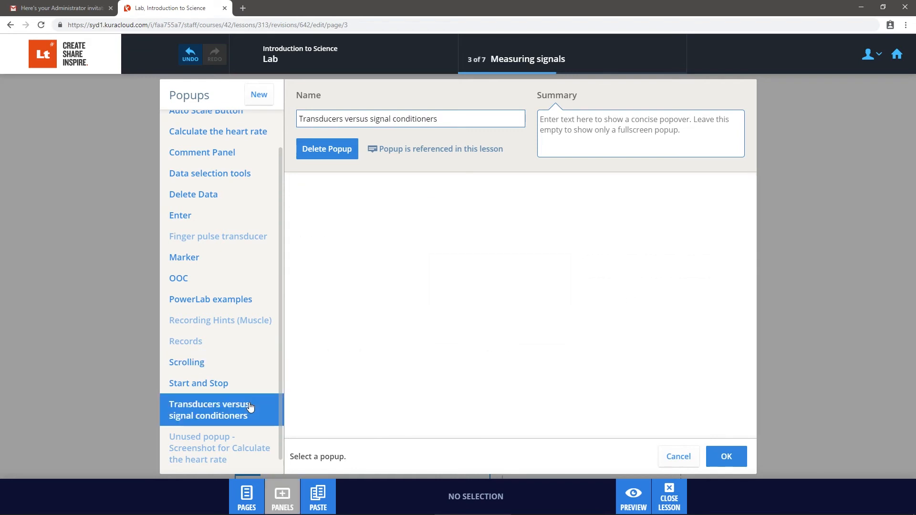
pyautogui.click(494, 219)
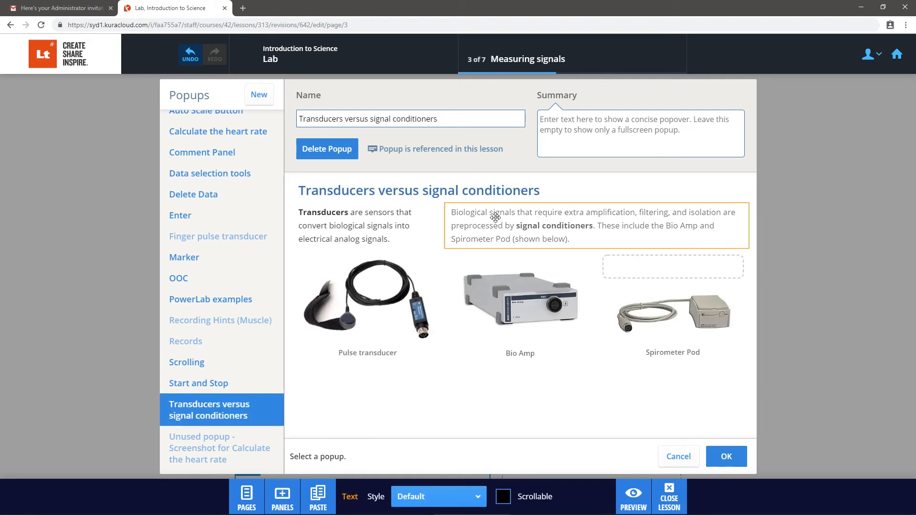
pyautogui.moveTo(293, 221)
pyautogui.mouseDown()
pyautogui.moveTo(597, 215)
pyautogui.moveTo(616, 232)
pyautogui.moveTo(303, 222)
pyautogui.moveTo(298, 233)
pyautogui.mouseUp()
pyautogui.click(624, 228)
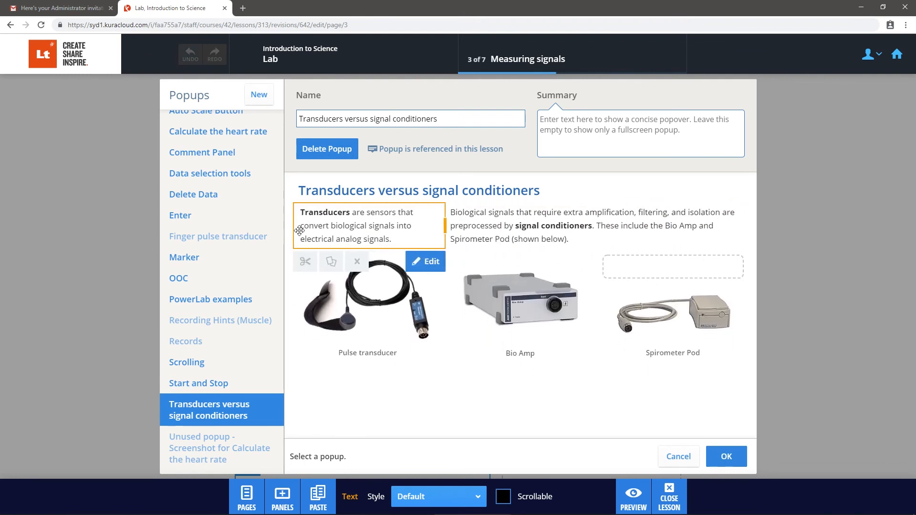
# Step: Add the summary "Signal conditioners process biological signals" to the Transducers versus signal conditioners popup and finish editing the text panel
pyautogui.click(592, 135)
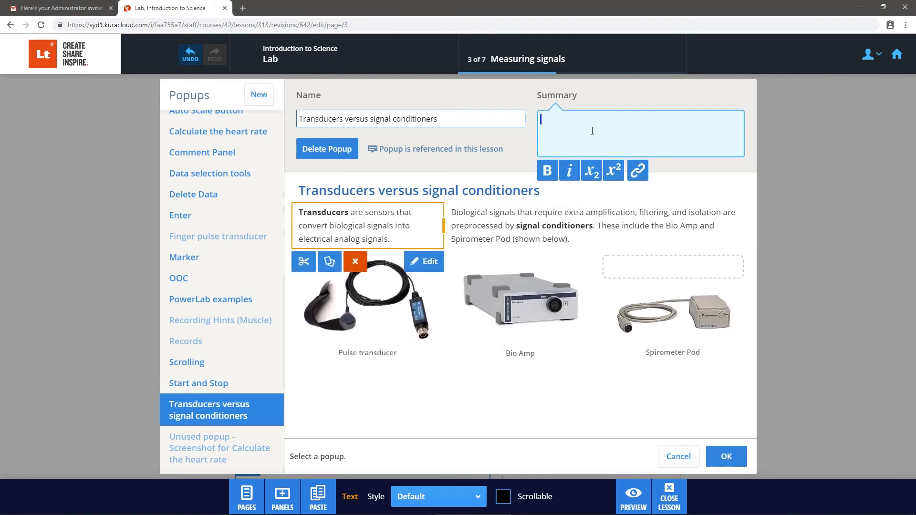
pyautogui.write('Signal conditioners process biological signals')
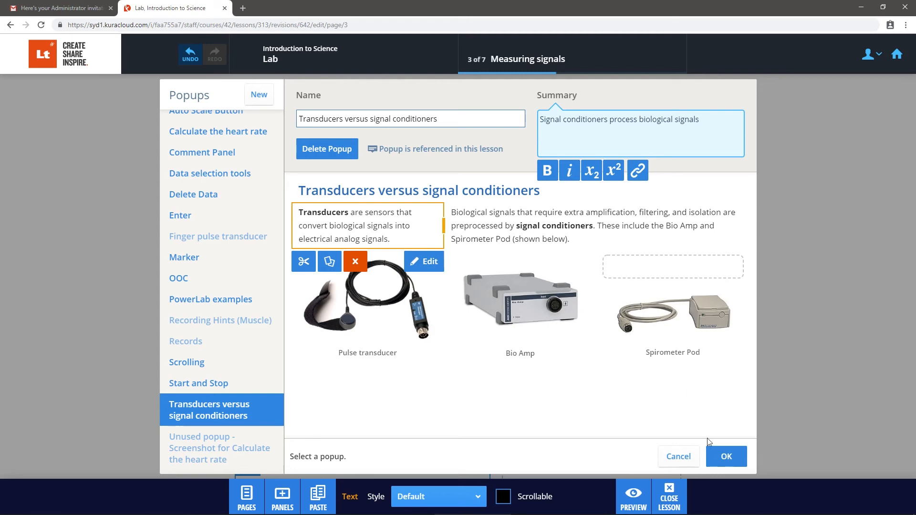
pyautogui.click(714, 457)
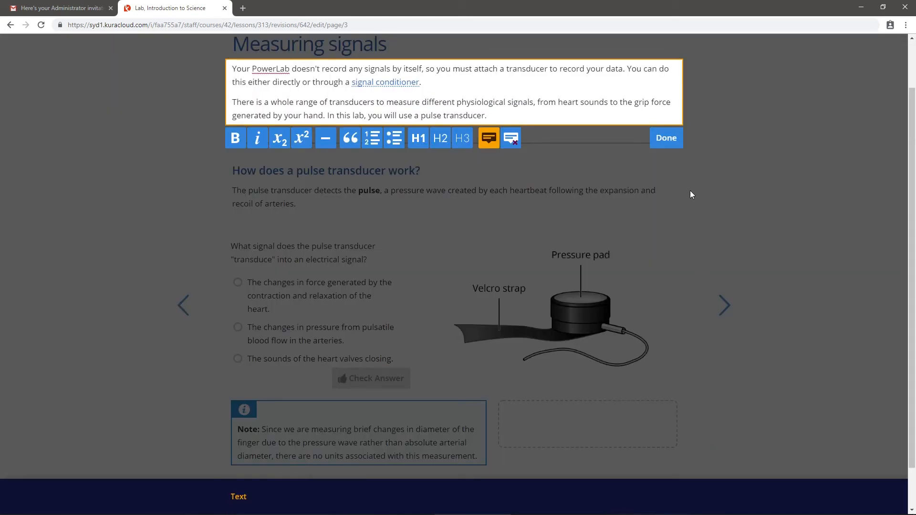
pyautogui.click(666, 138)
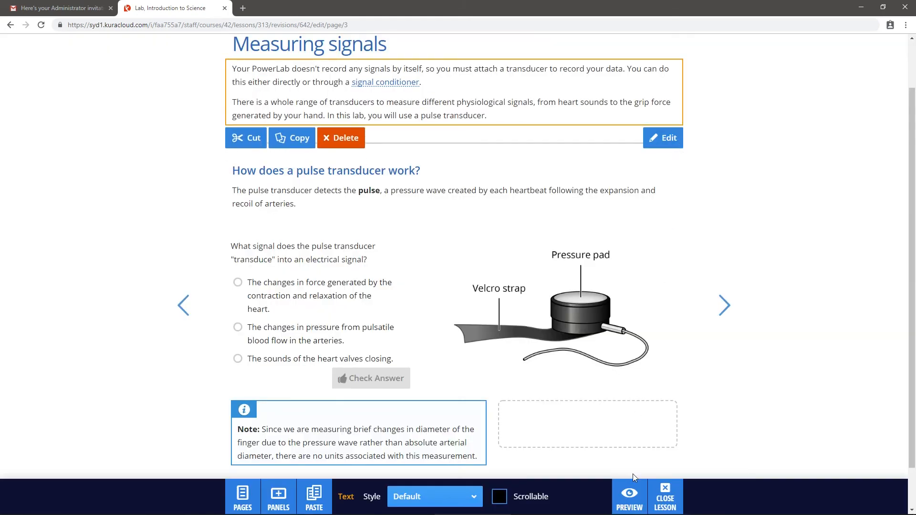
# Step: Preview the page, view the "signal conditioner" summary and its full popup, and return to editing
pyautogui.click(629, 496)
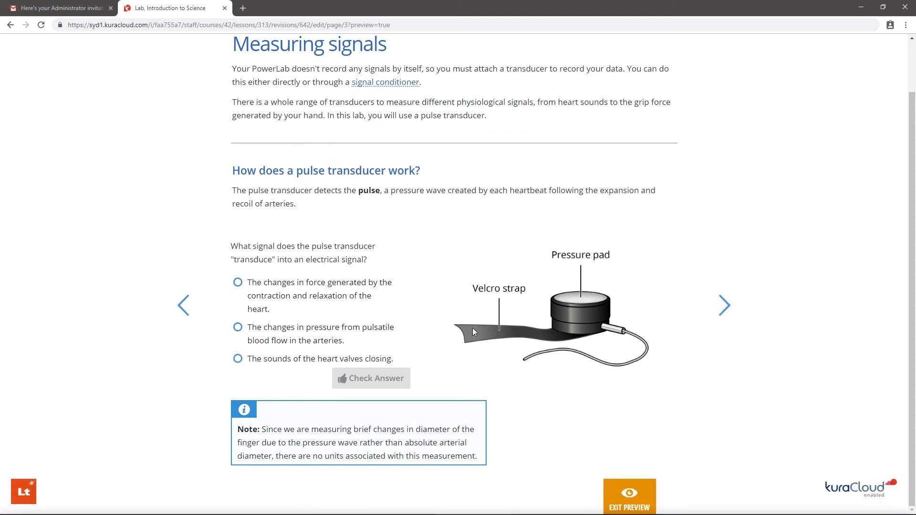
pyautogui.click(410, 85)
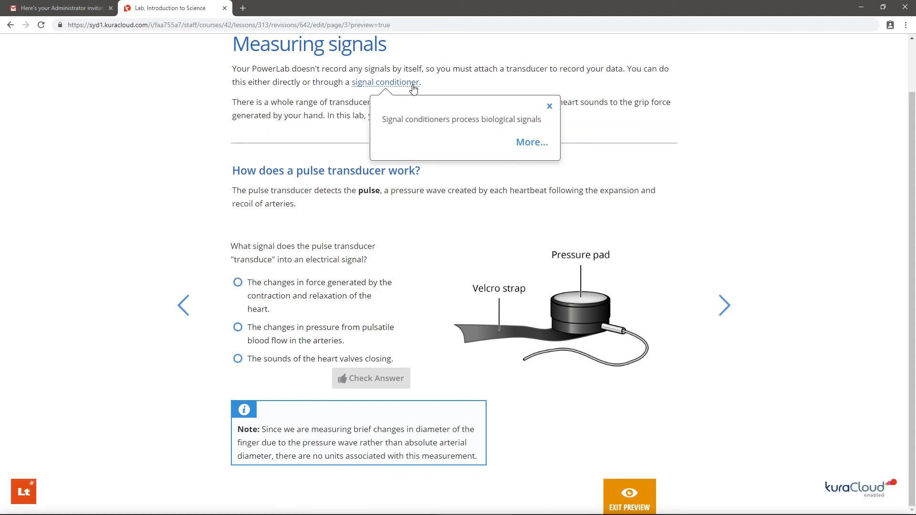
pyautogui.click(532, 143)
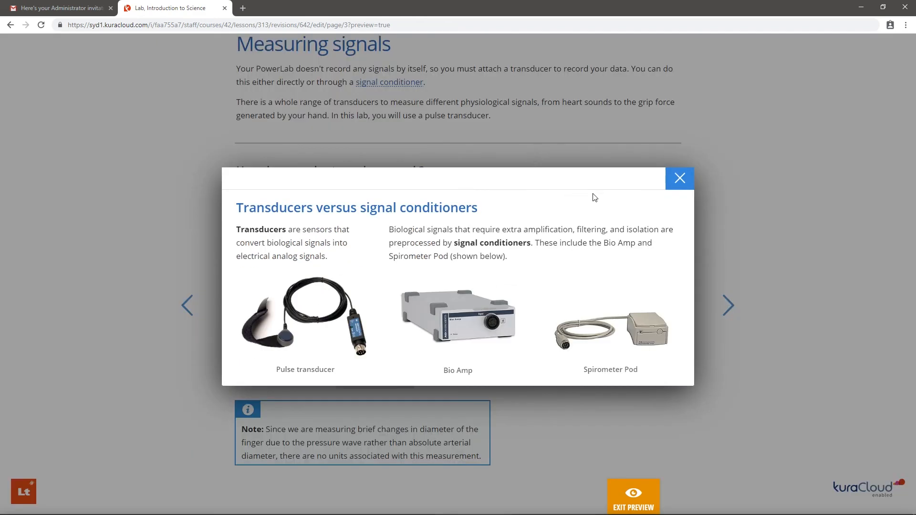
pyautogui.click(680, 179)
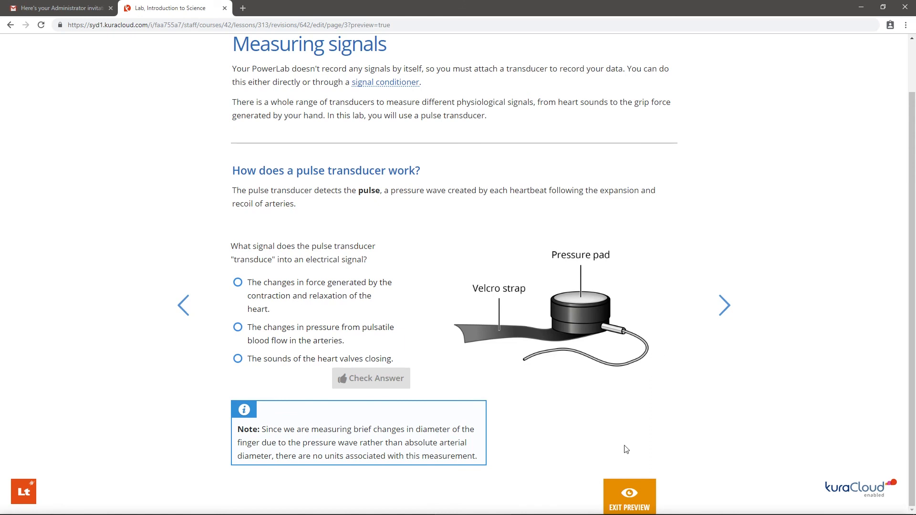
pyautogui.click(610, 487)
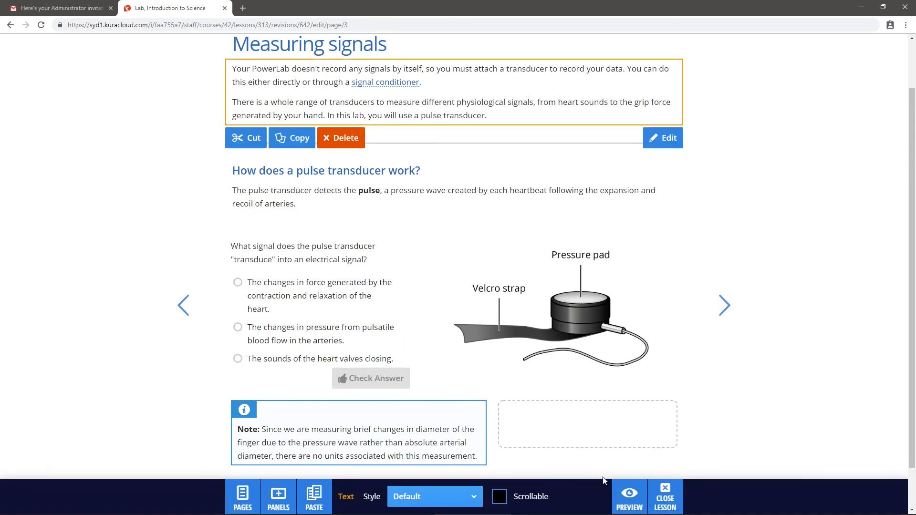
# Step: Review the lesson's popup list from the page options, including the Start and Stop popup, and close the lesson
pyautogui.click(255, 490)
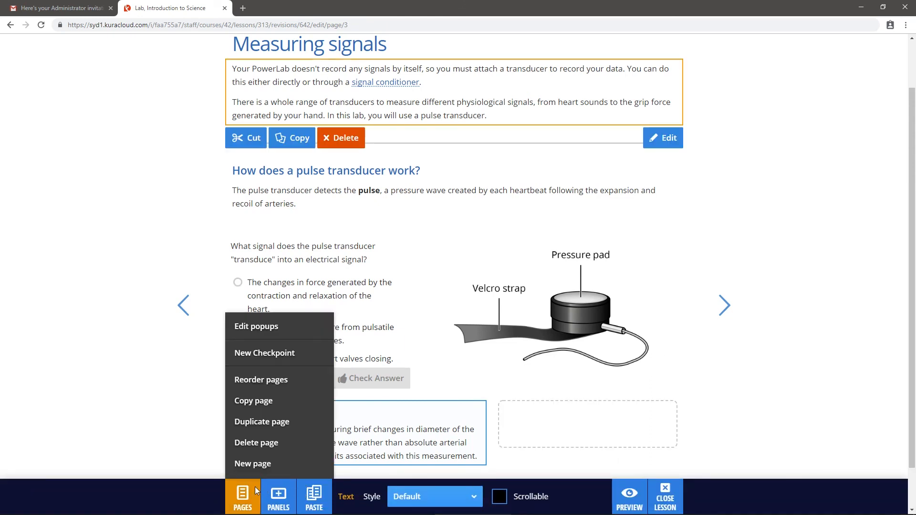
pyautogui.click(308, 329)
pyautogui.scroll(-1, 229, 323)
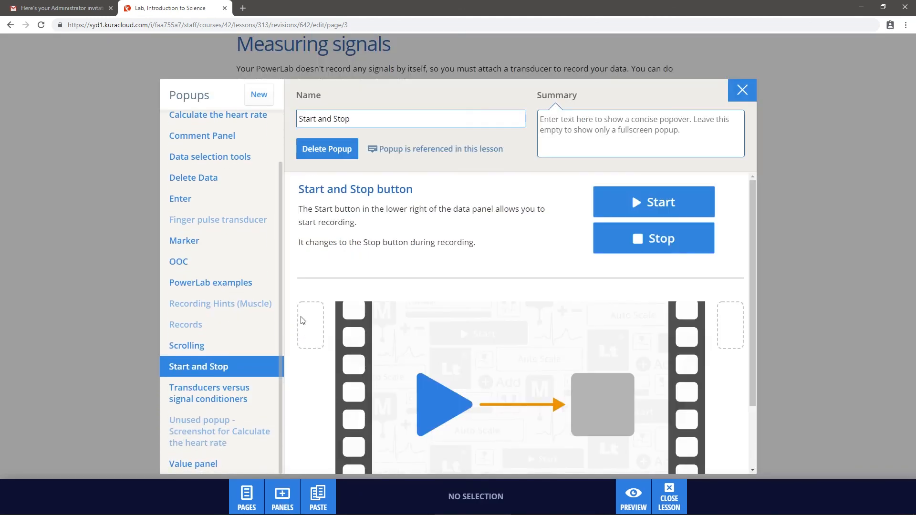
pyautogui.click(743, 90)
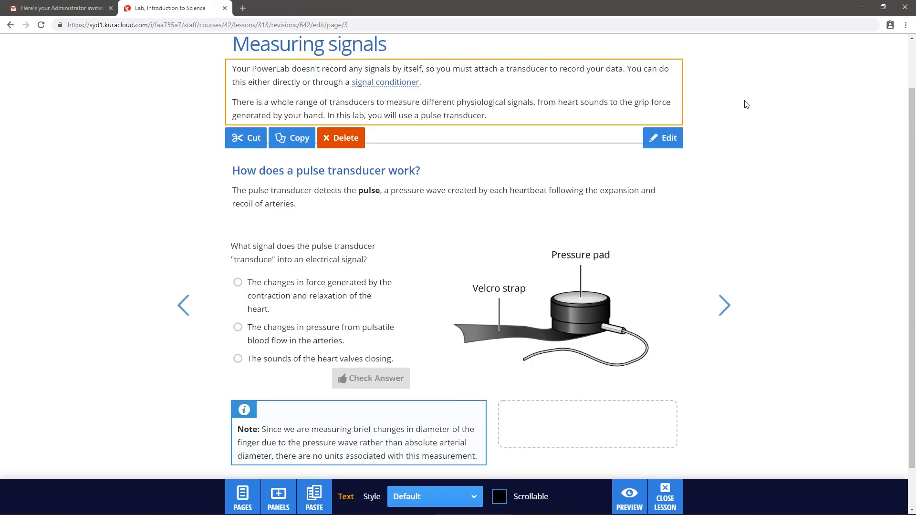
pyautogui.click(680, 486)
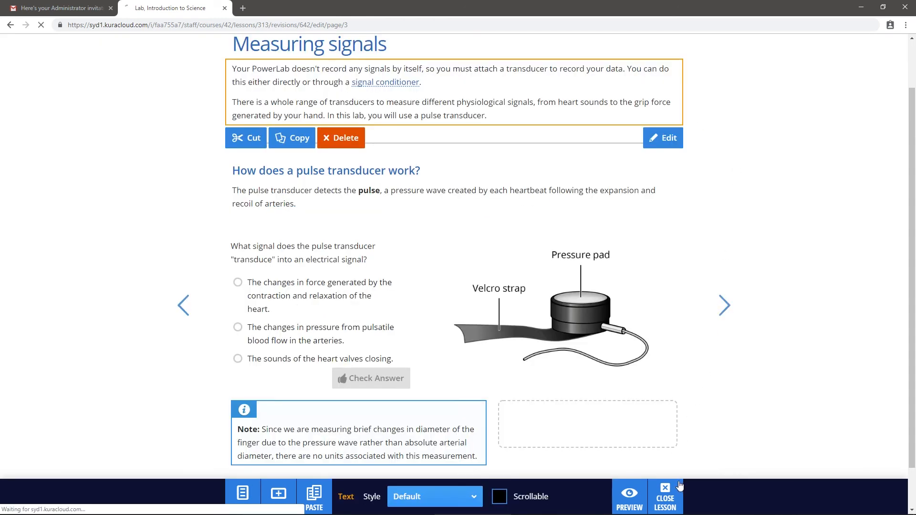